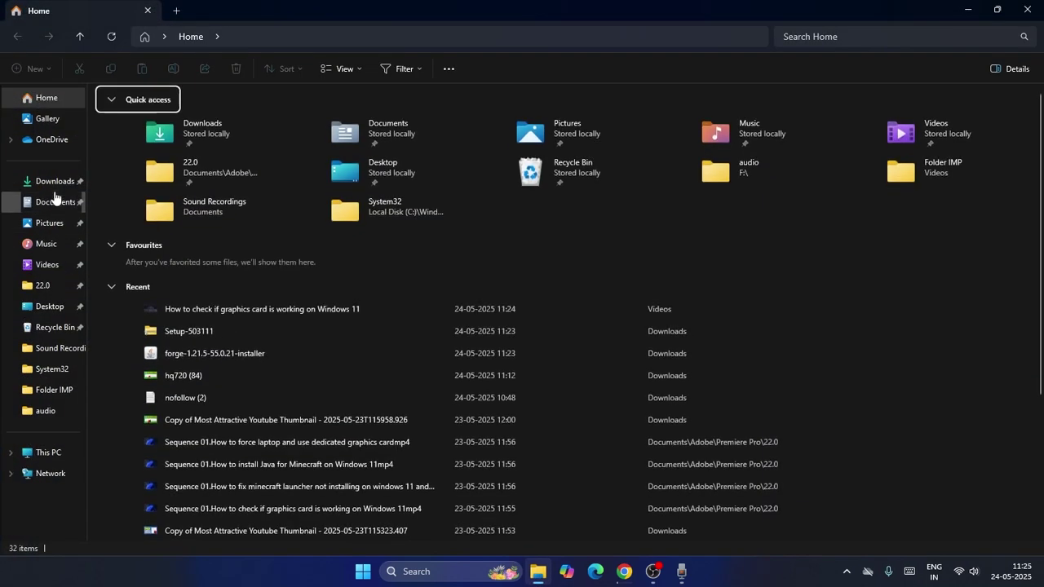
# - Look at the Forge installer file in the Downloads folder and close the window
pyautogui.click(55, 187)
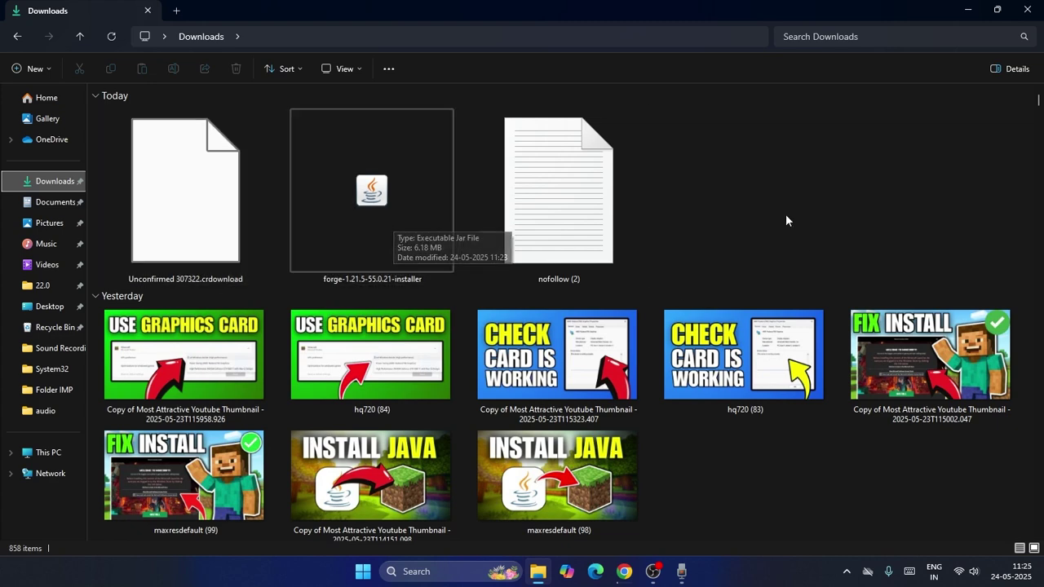
pyautogui.click(1030, 10)
# - Open Windows Settings and search the installed apps for "java"
pyautogui.click(422, 570)
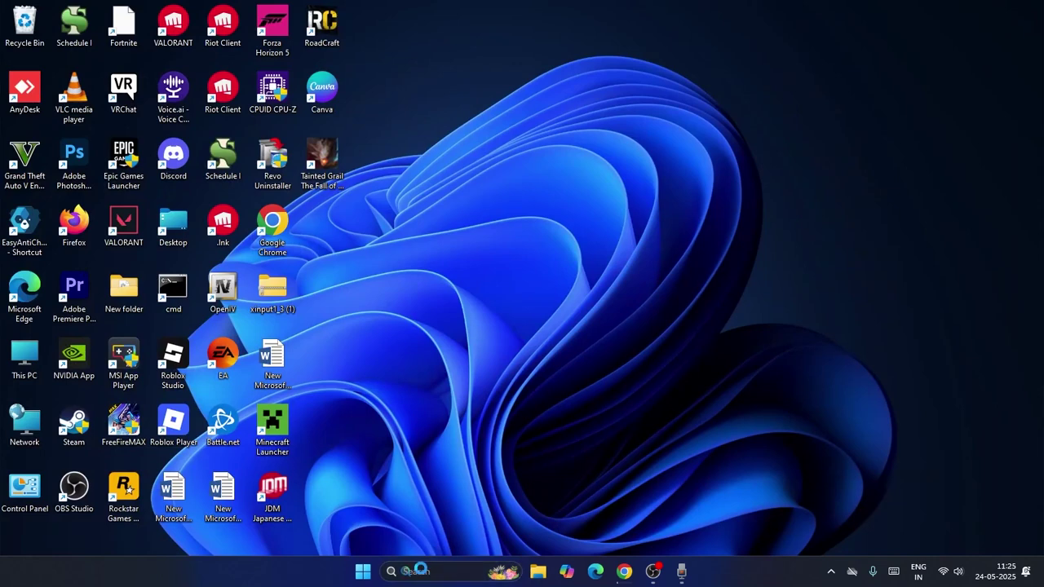
pyautogui.write('settings')
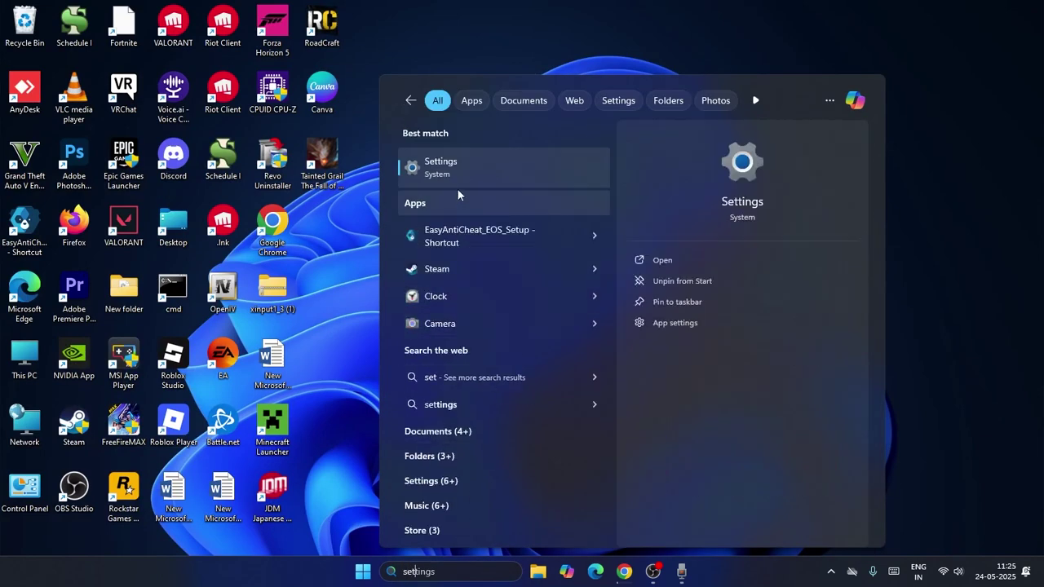
pyautogui.click(458, 187)
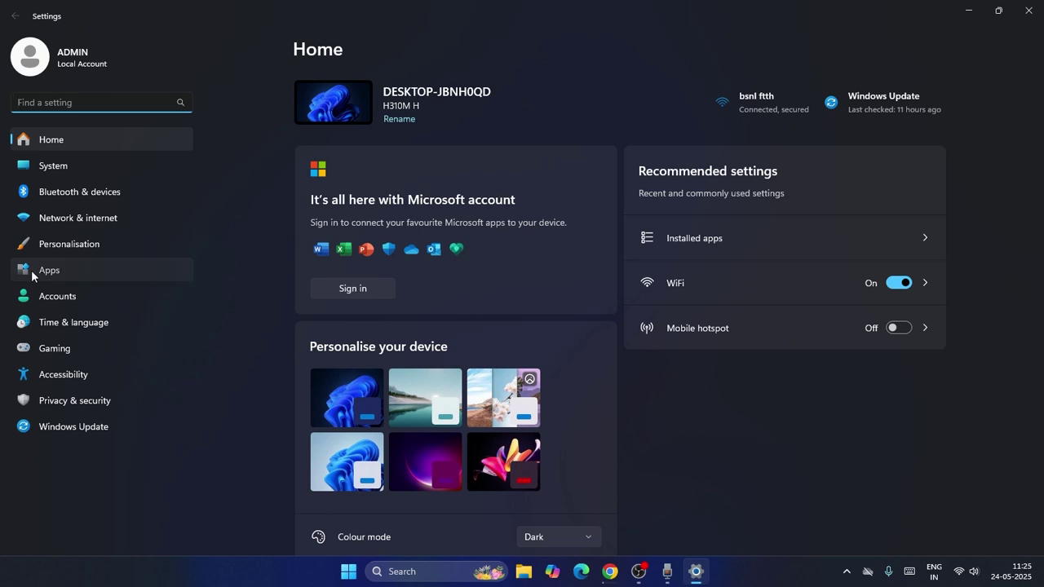
pyautogui.click(33, 270)
pyautogui.click(336, 97)
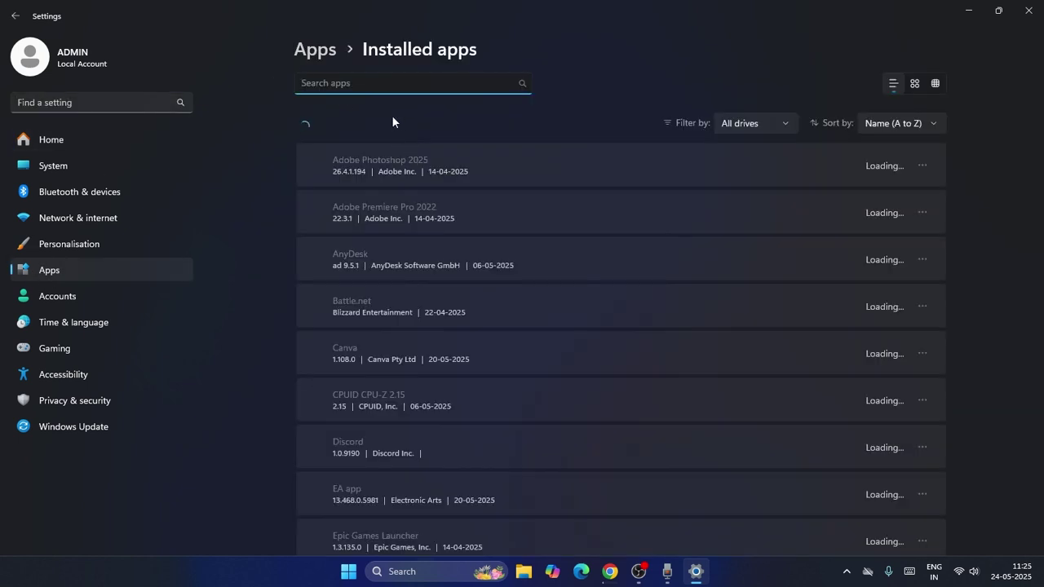
pyautogui.write('java')
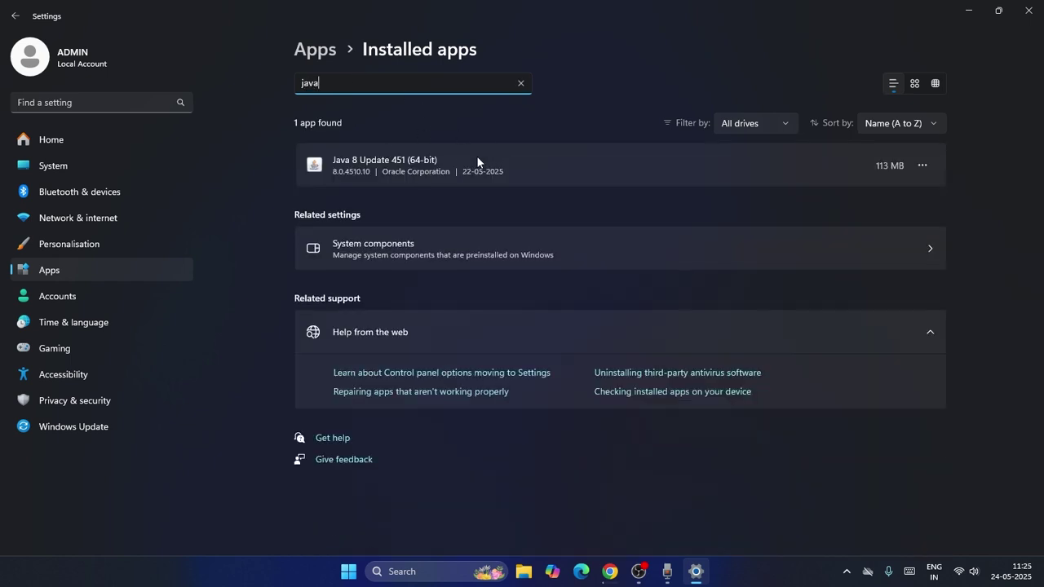
# - Uninstall Java 8 Update 451 (64-bit) and minimise the Settings window
pyautogui.click(923, 166)
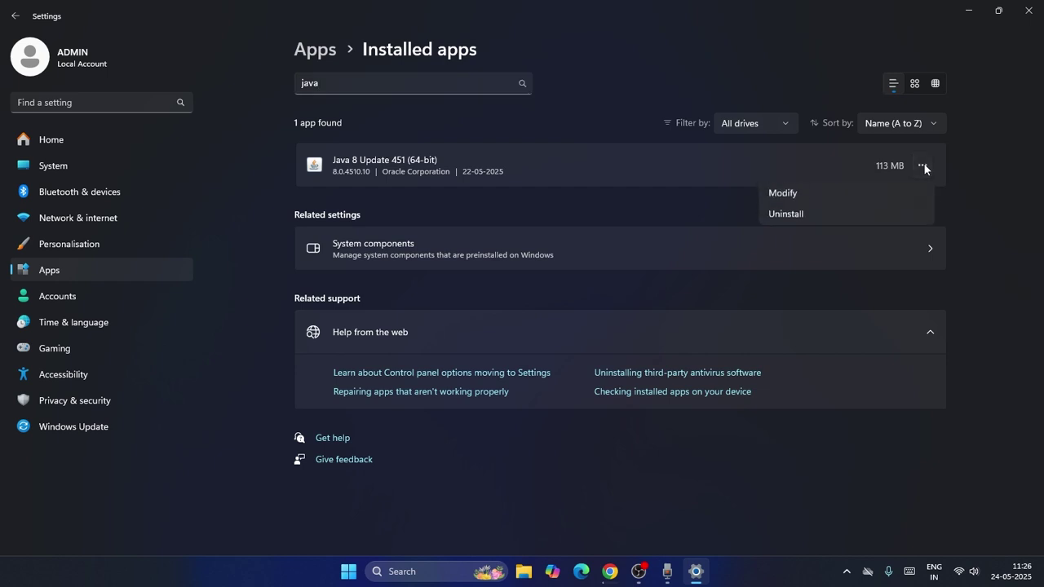
pyautogui.click(785, 216)
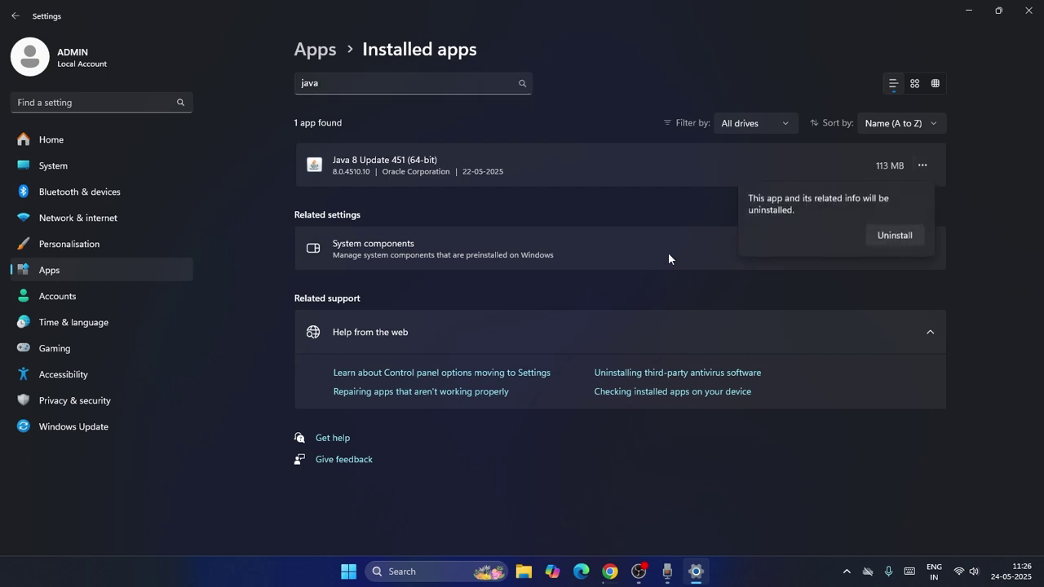
pyautogui.click(895, 236)
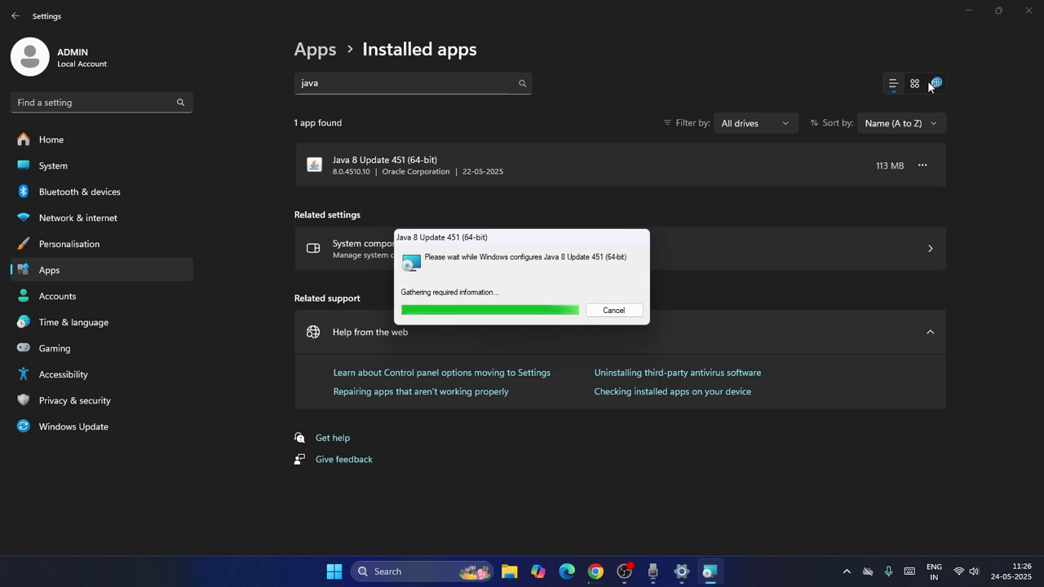
pyautogui.click(968, 11)
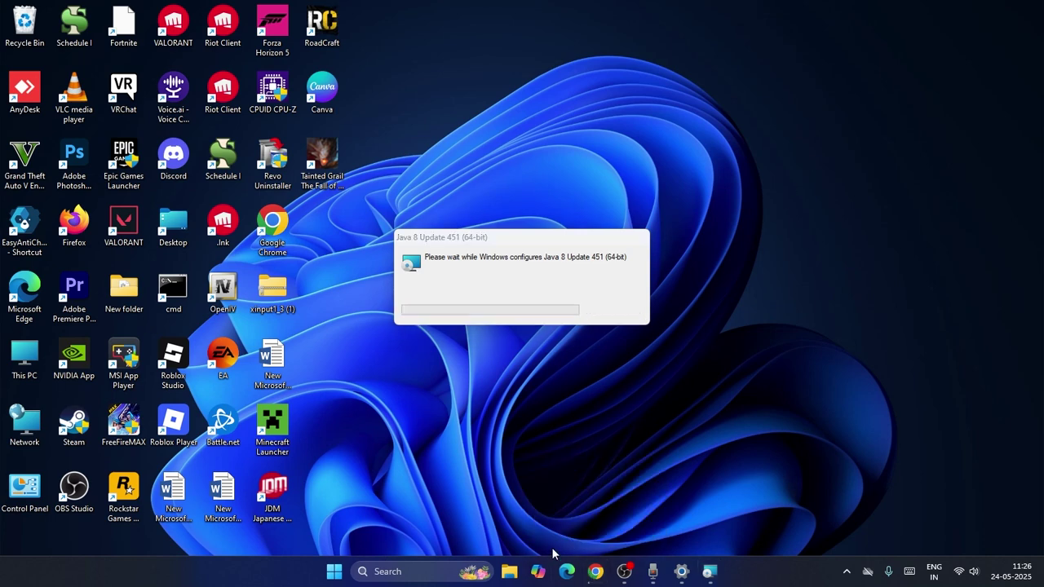
# - Switch to Chrome, search the web for "java download" in a new tab and open the "Java | Oracle" result
pyautogui.click(617, 574)
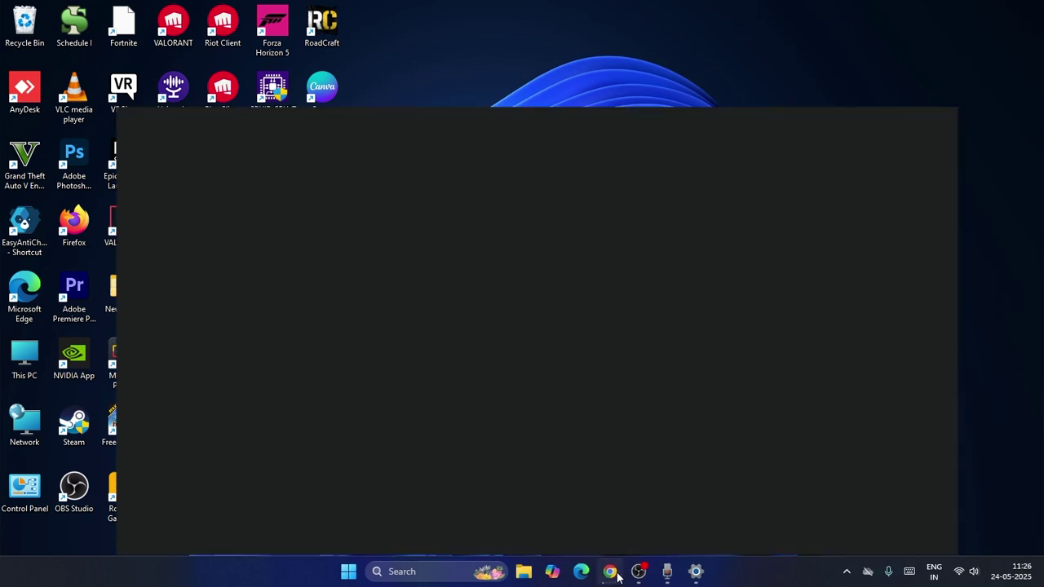
pyautogui.click(909, 13)
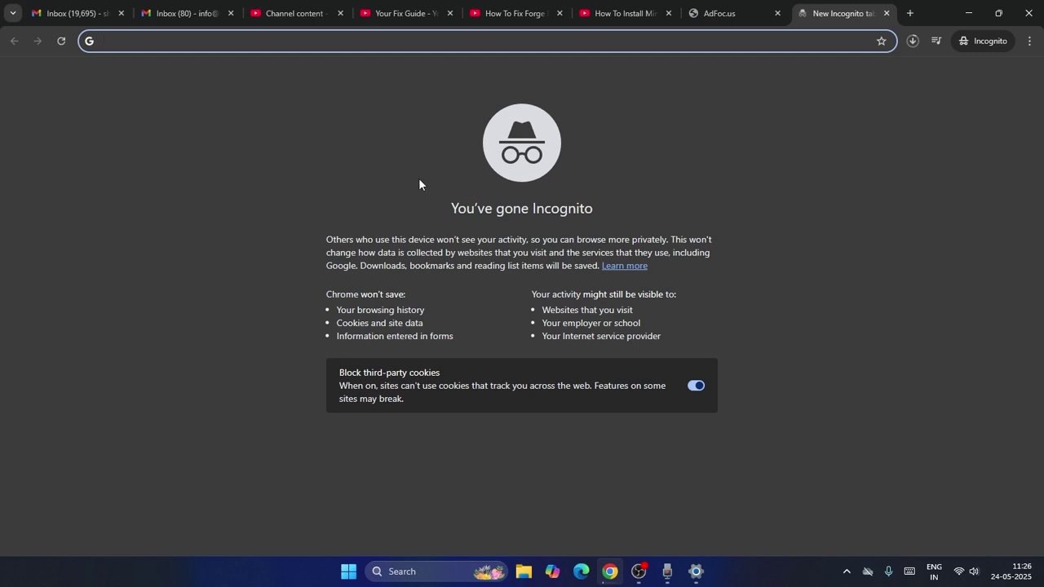
pyautogui.write('java ')
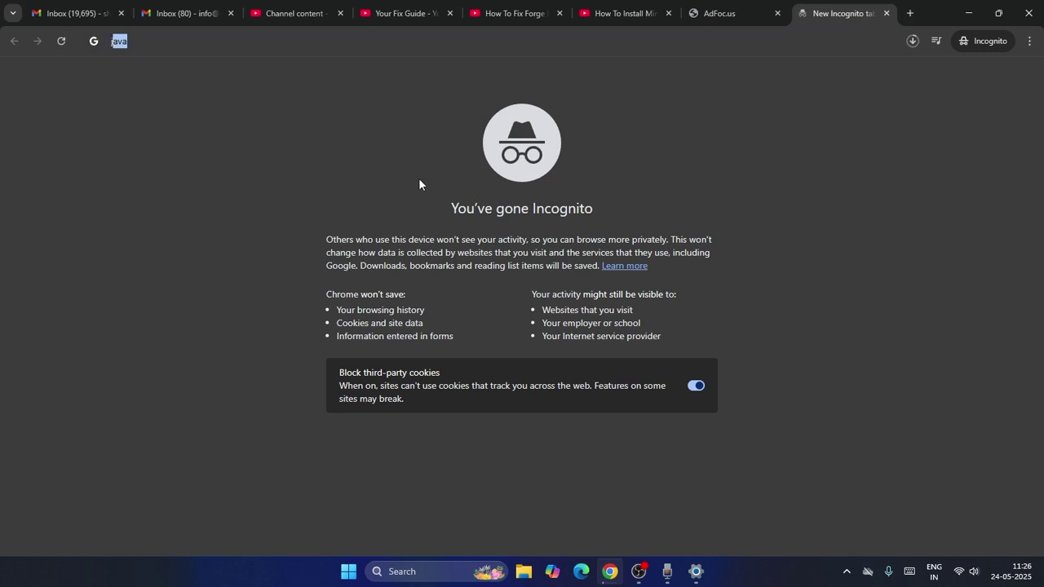
pyautogui.write('download')
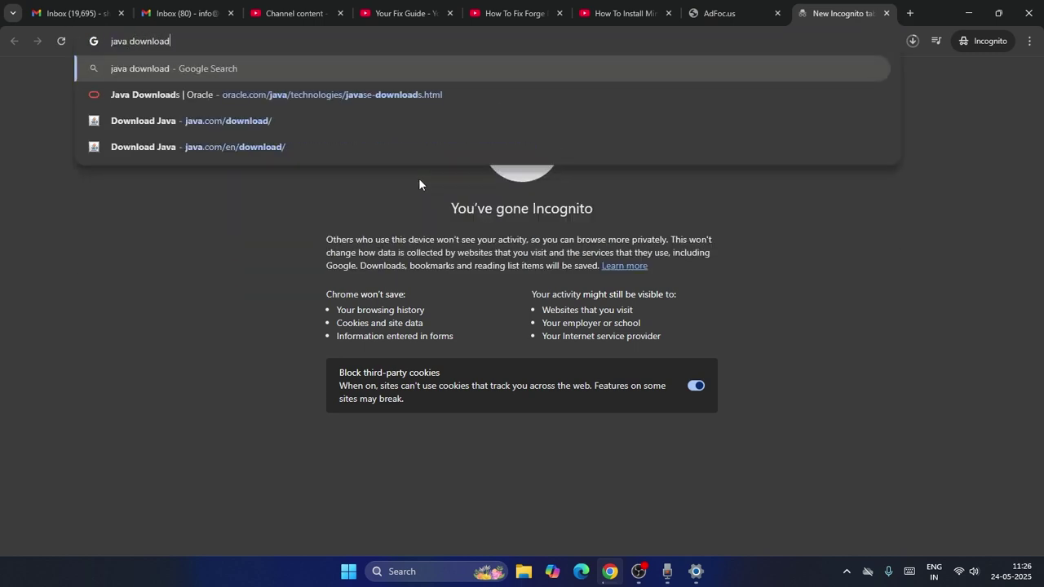
pyautogui.press('Return')
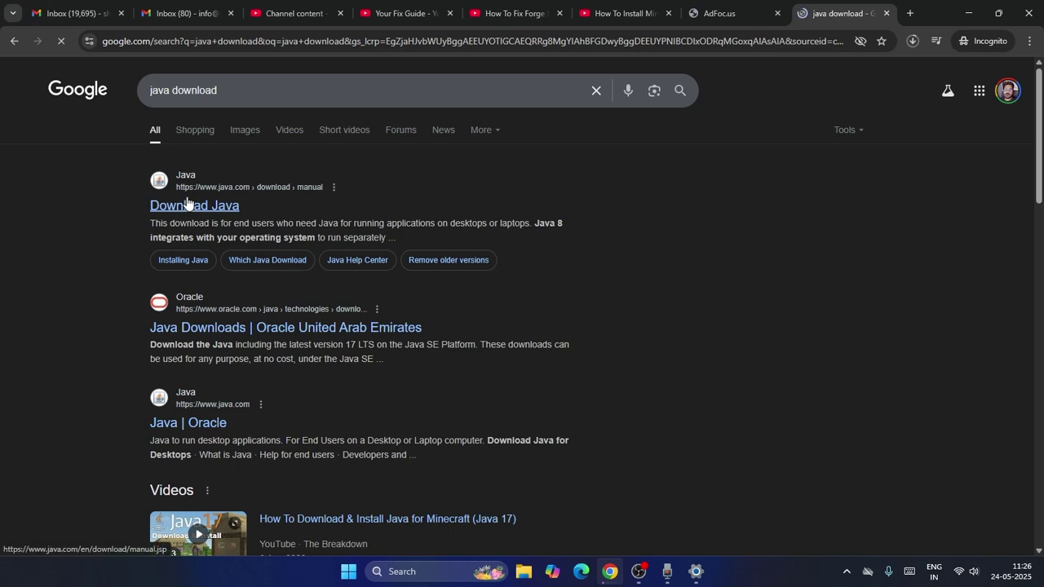
pyautogui.click(175, 421)
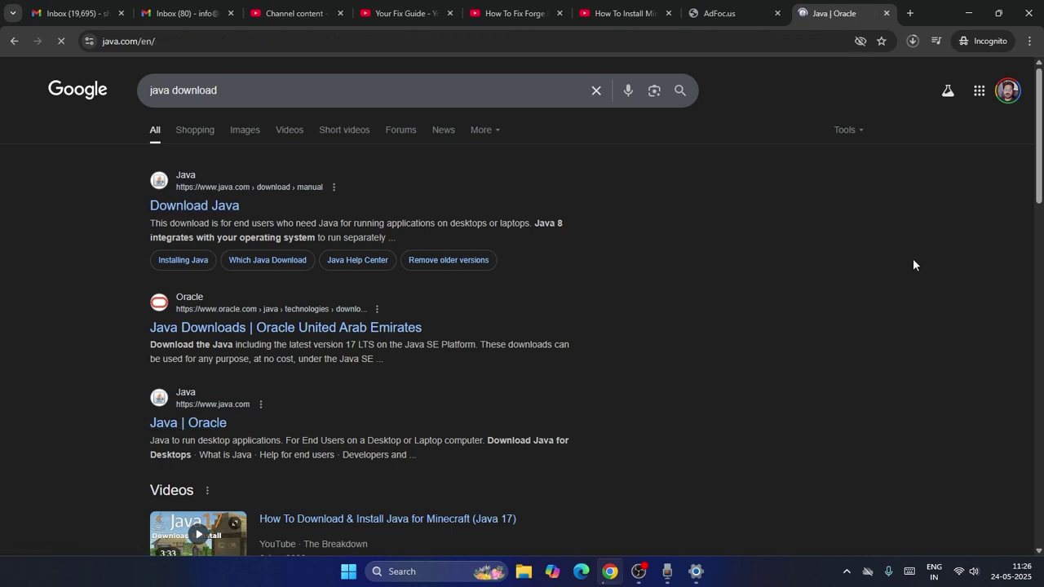
# - Download Java for Desktops, saving the installer in Downloads as "jre-8u451-windows-x64 (1)", and minimise the browser
pyautogui.scroll(-2, 1013, 201)
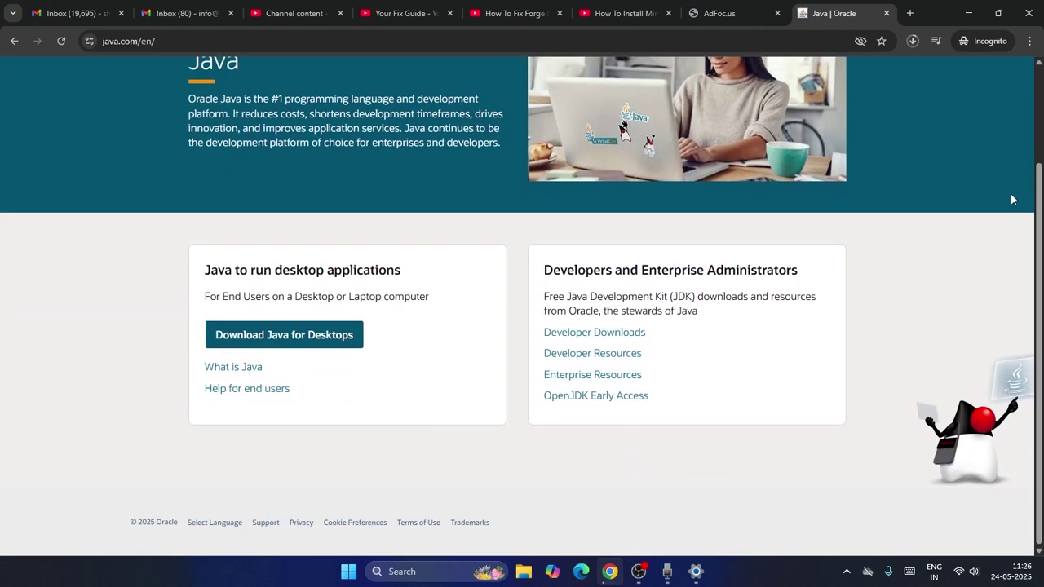
pyautogui.click(310, 337)
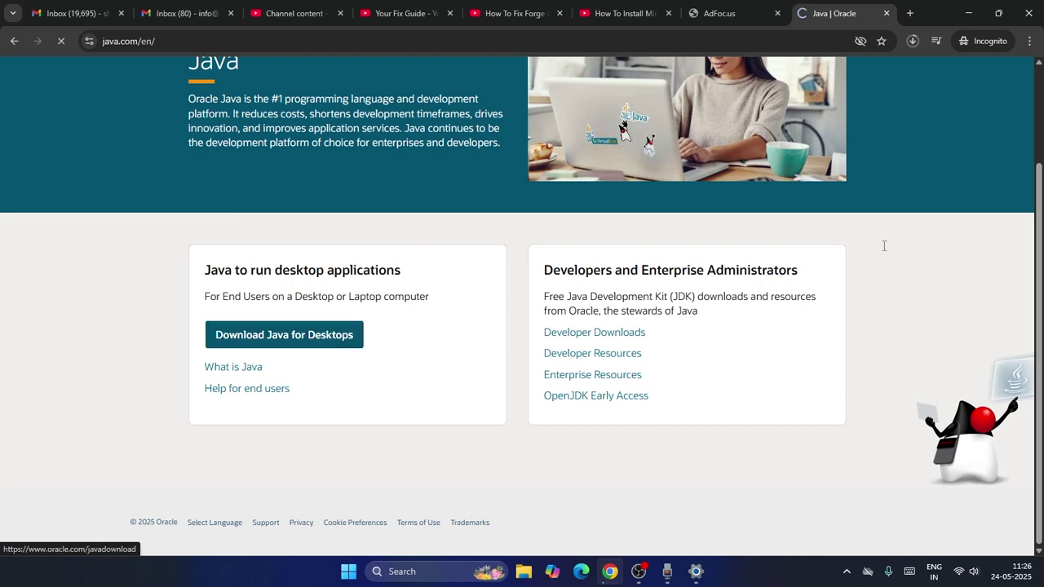
pyautogui.scroll(-3, 754, 253)
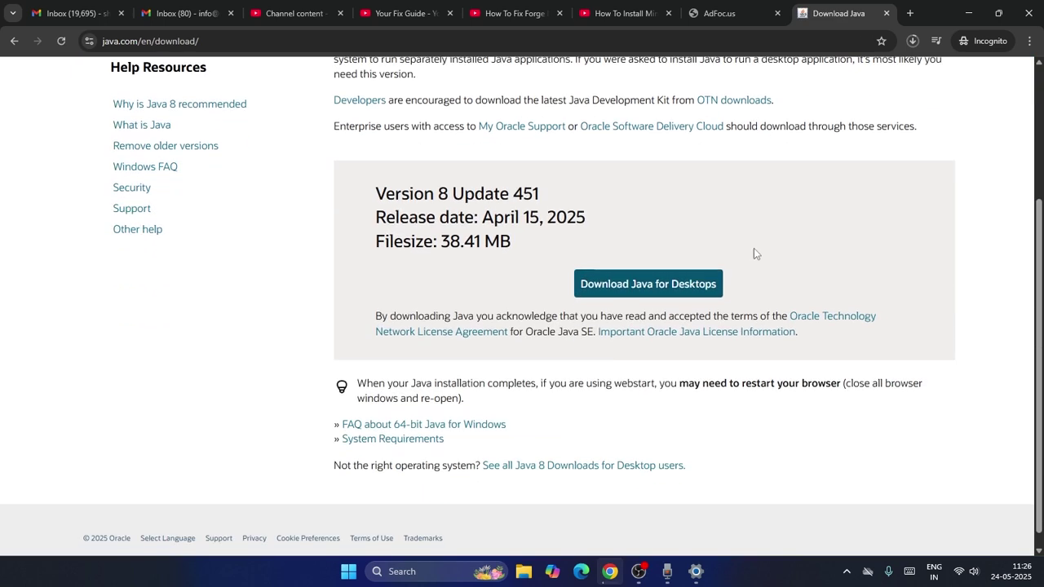
pyautogui.click(662, 284)
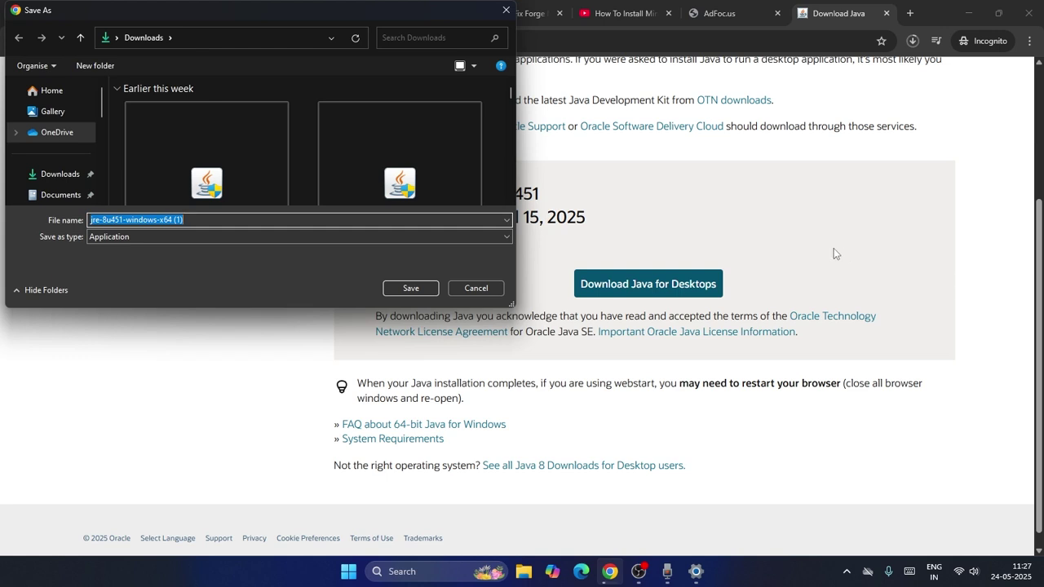
pyautogui.click(411, 288)
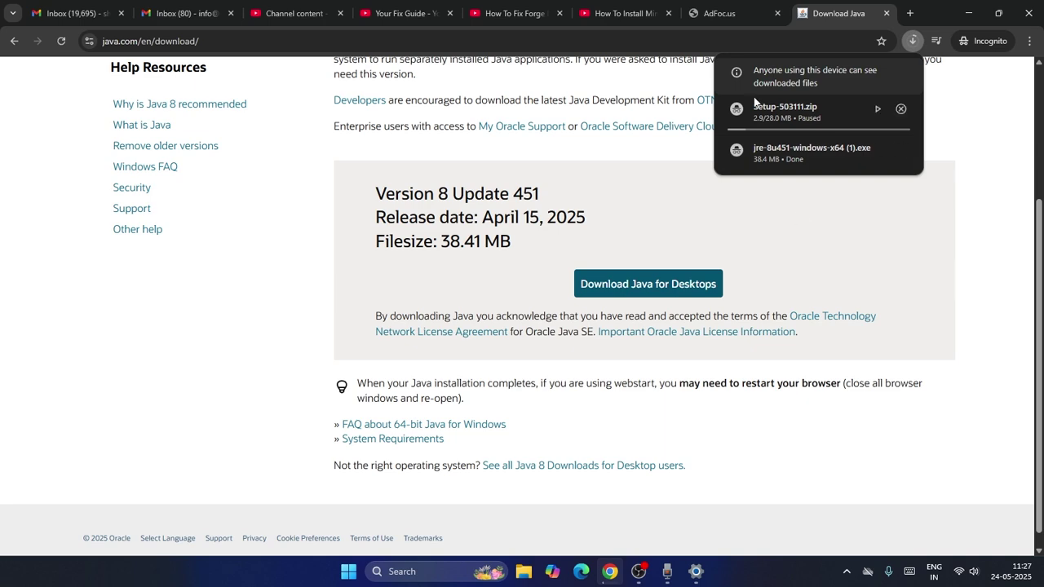
pyautogui.moveTo(856, 118)
pyautogui.click(968, 13)
# - Run "jre-8u451-windows-x64 (1)" from the Downloads folder, install Java and close the finished setup
pyautogui.click(524, 571)
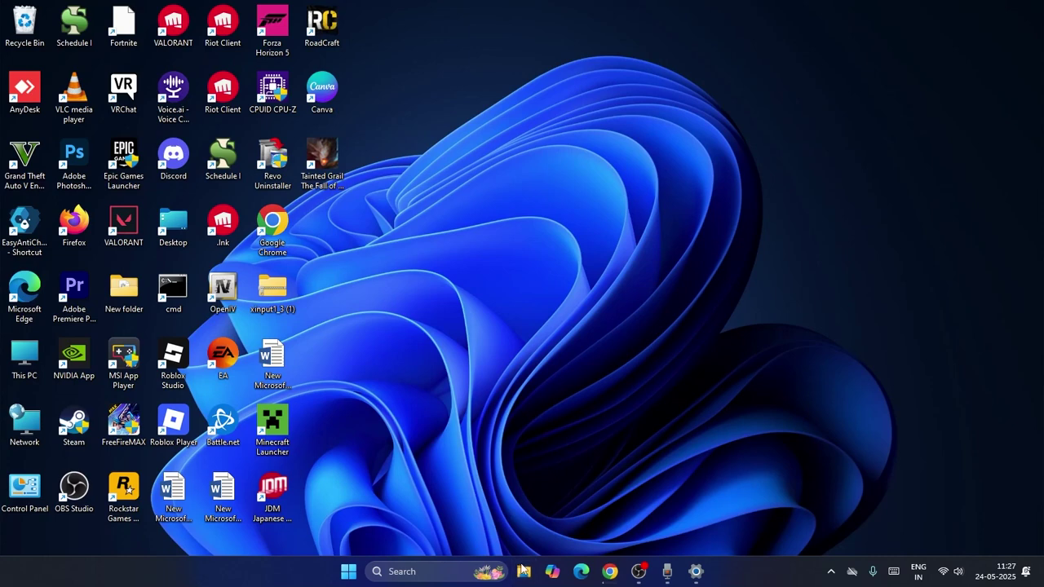
pyautogui.click(32, 181)
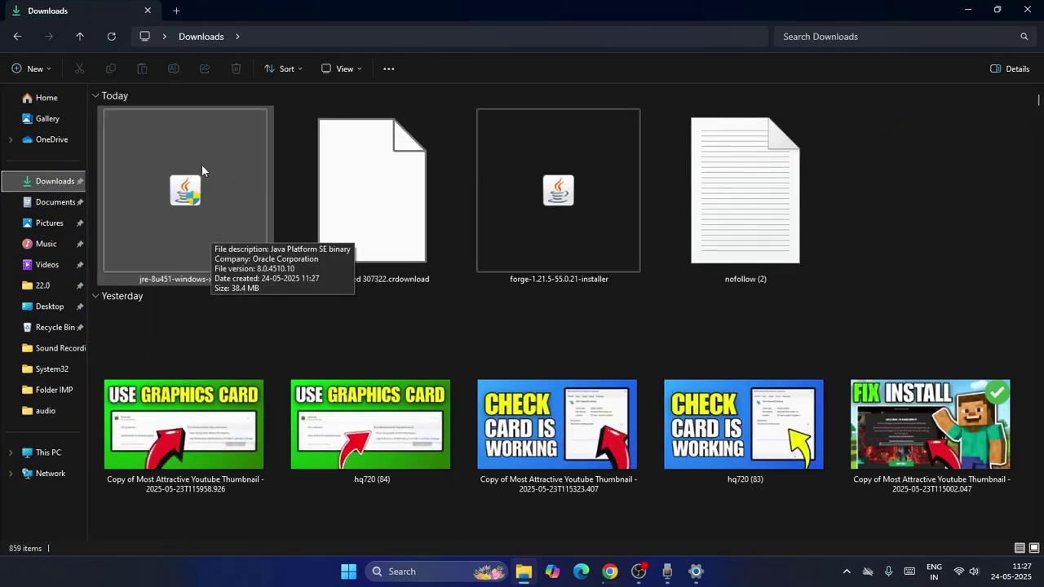
pyautogui.doubleClick(192, 184)
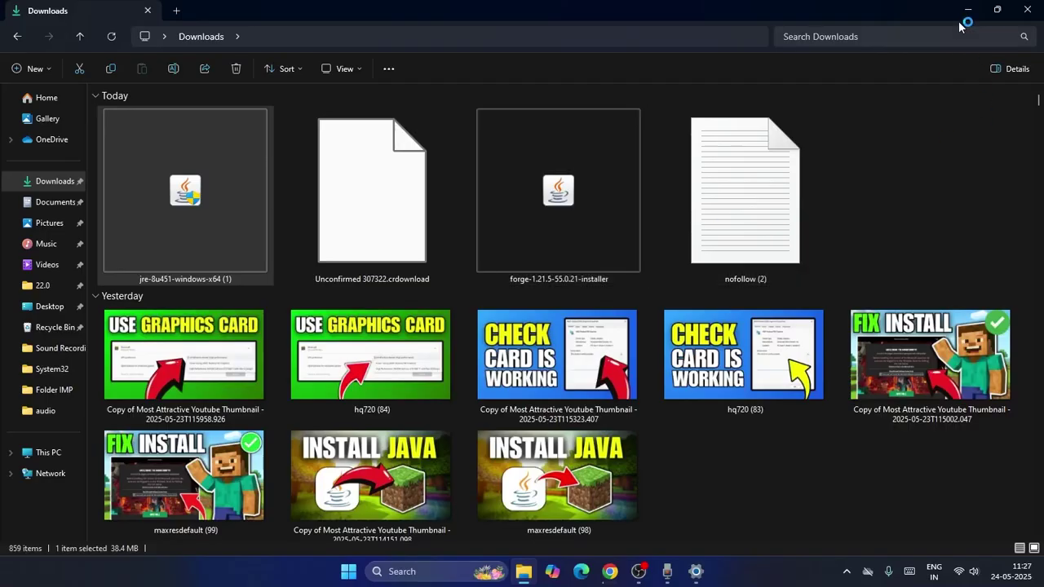
pyautogui.click(959, 14)
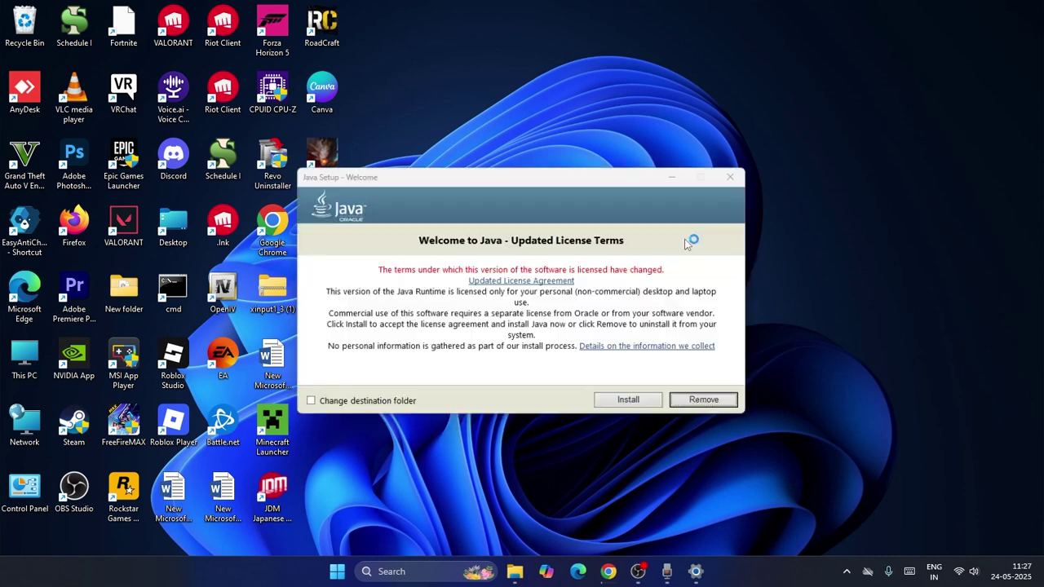
pyautogui.click(627, 399)
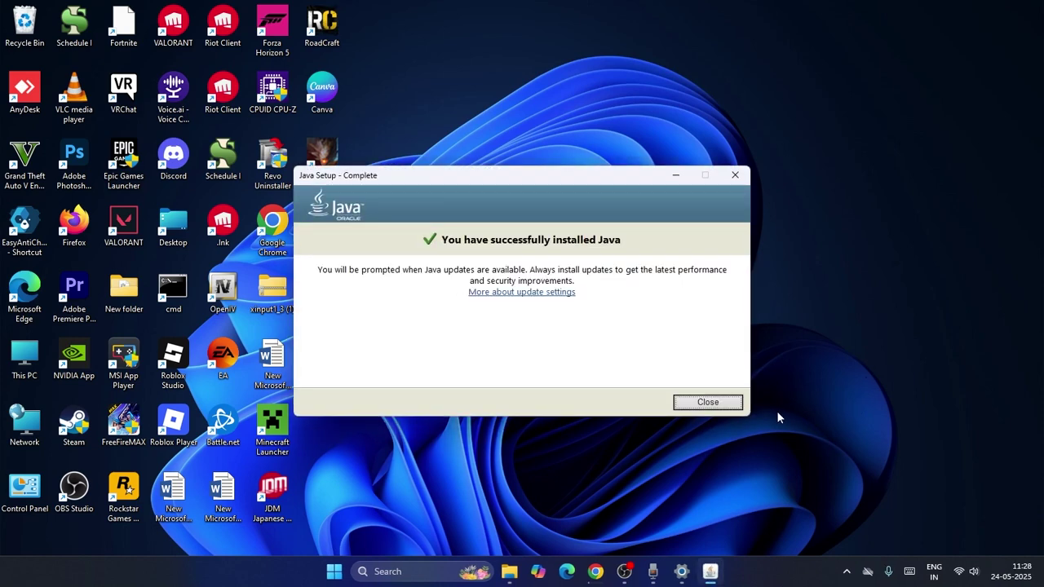
pyautogui.click(708, 402)
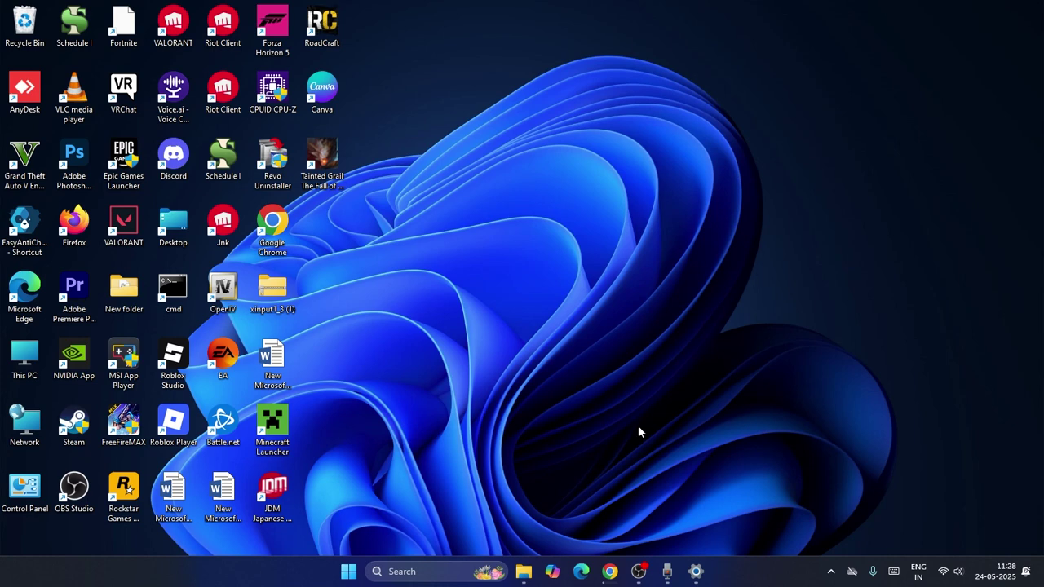
# - Check that forge-1.21.5-55.0.21-installer in the Downloads folder launches, and cancel the installer
pyautogui.click(524, 571)
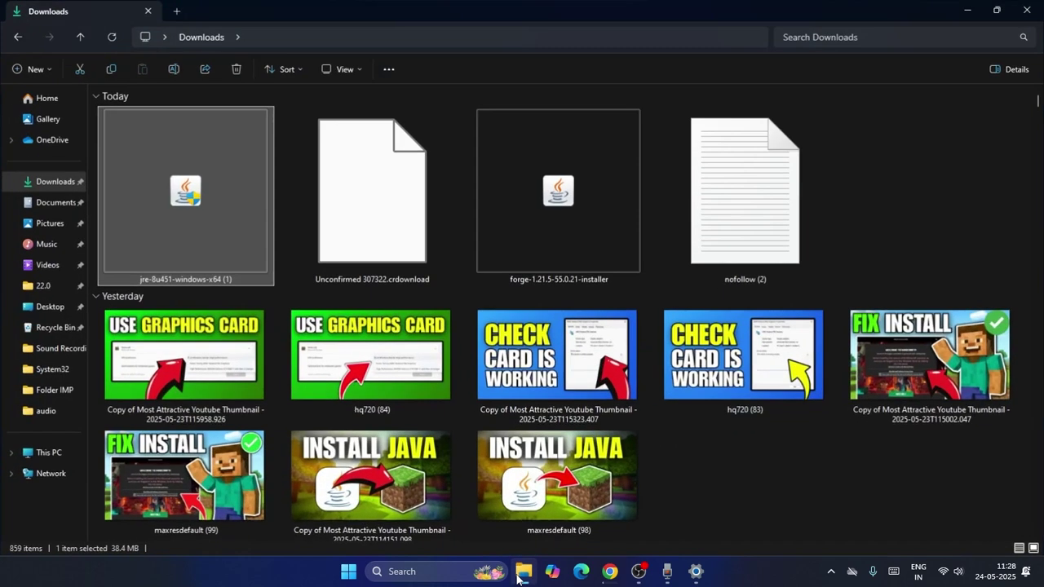
pyautogui.doubleClick(544, 273)
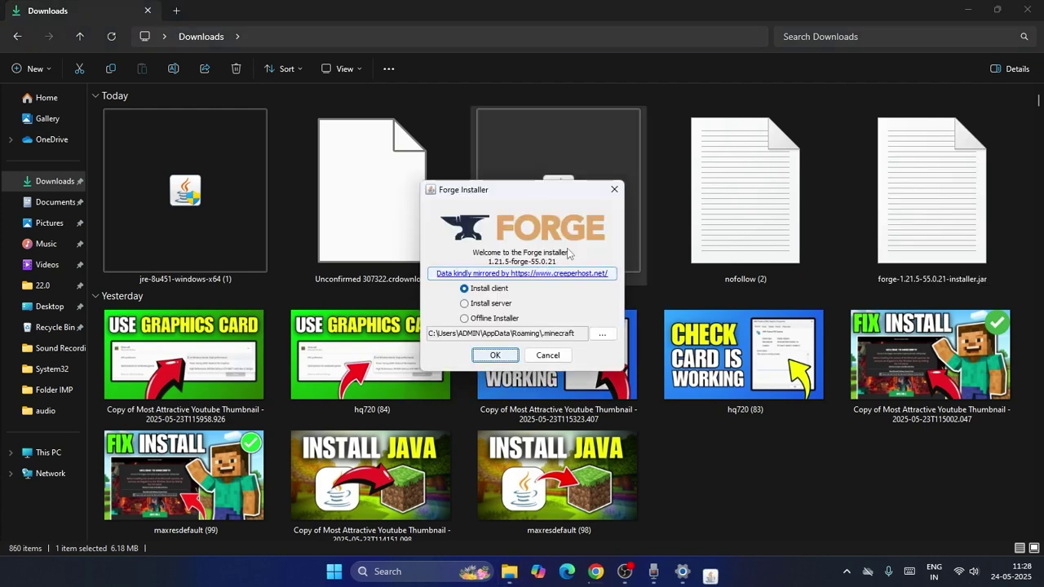
pyautogui.click(548, 355)
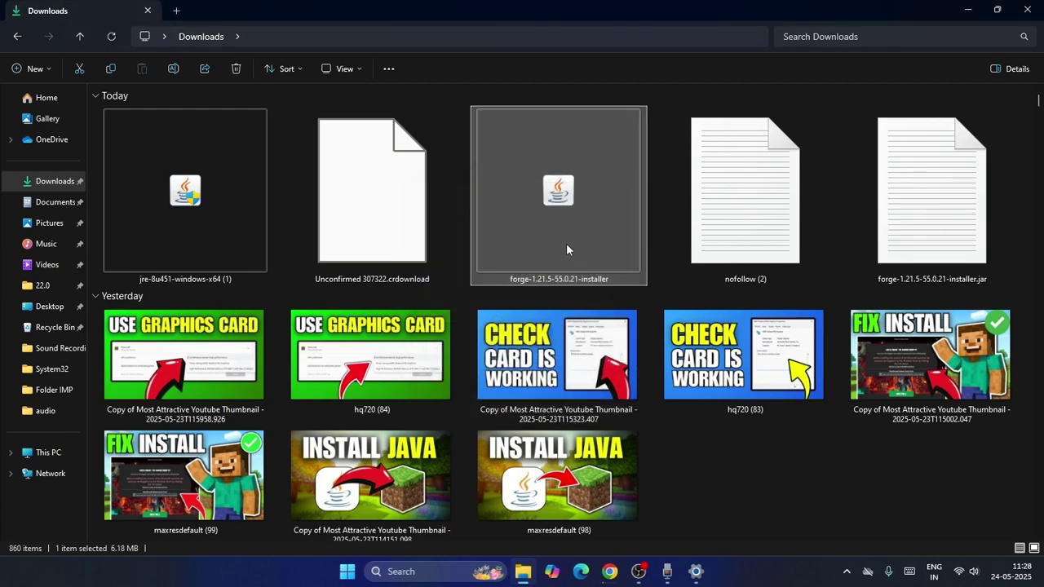
# - Open forge-1.21.5-55.0.21-installer with Java(TM) Platform SE binary, start the client installation, minimise it and close the Downloads folder
pyautogui.rightClick(566, 250)
pyautogui.moveTo(671, 310)
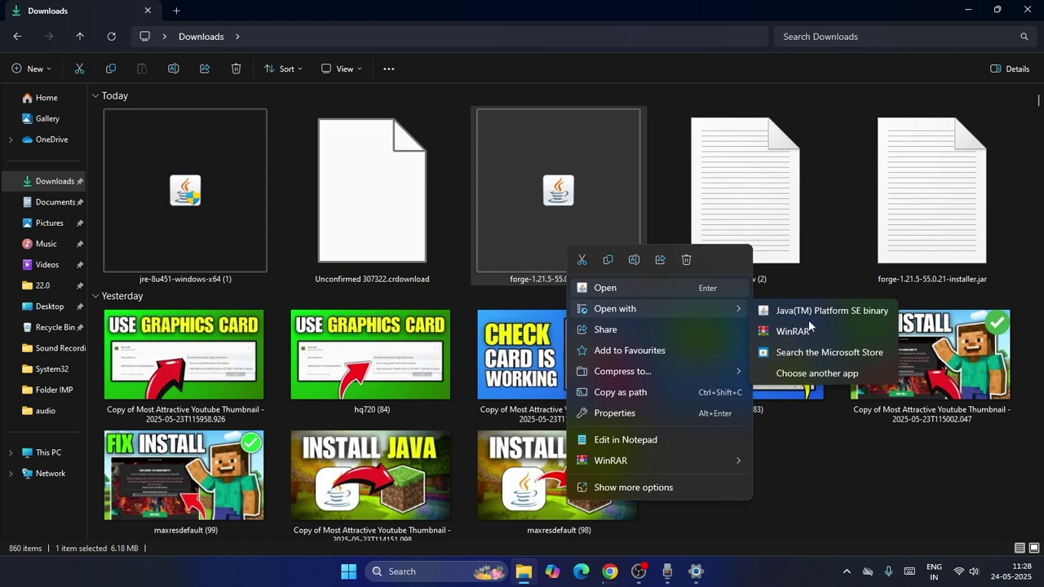
pyautogui.click(816, 311)
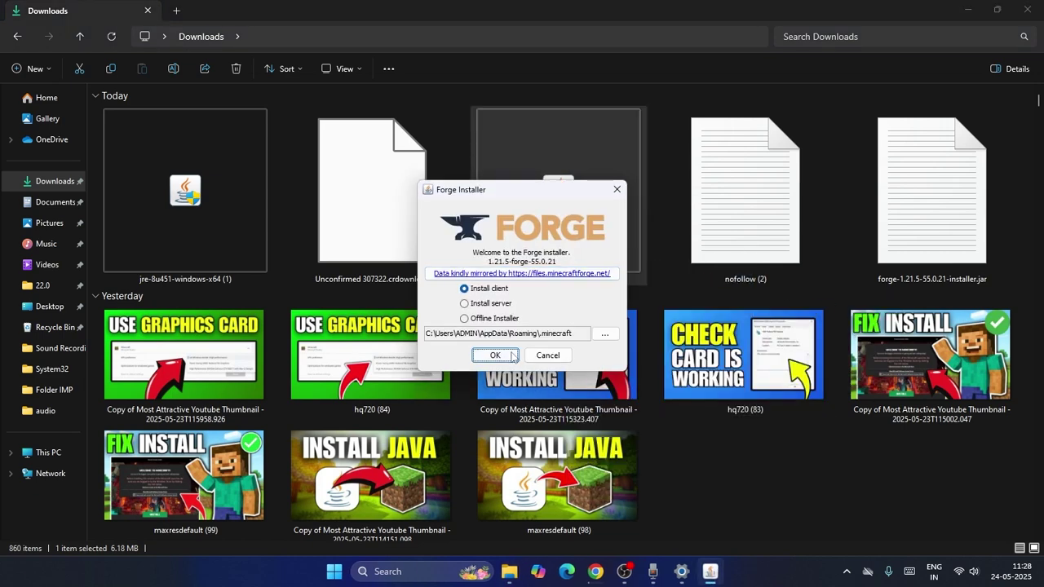
pyautogui.click(495, 355)
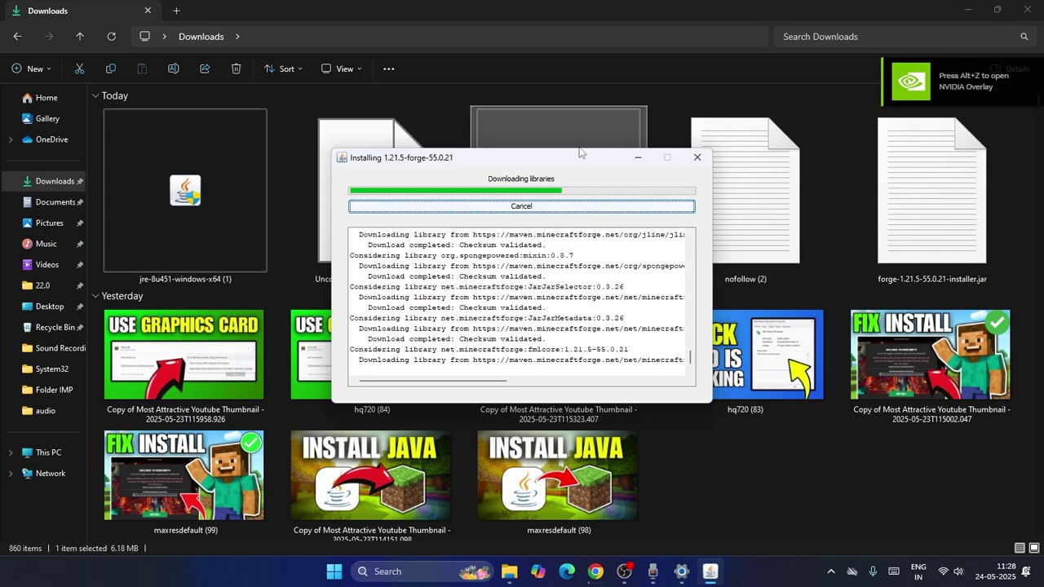
pyautogui.click(639, 160)
pyautogui.click(1027, 10)
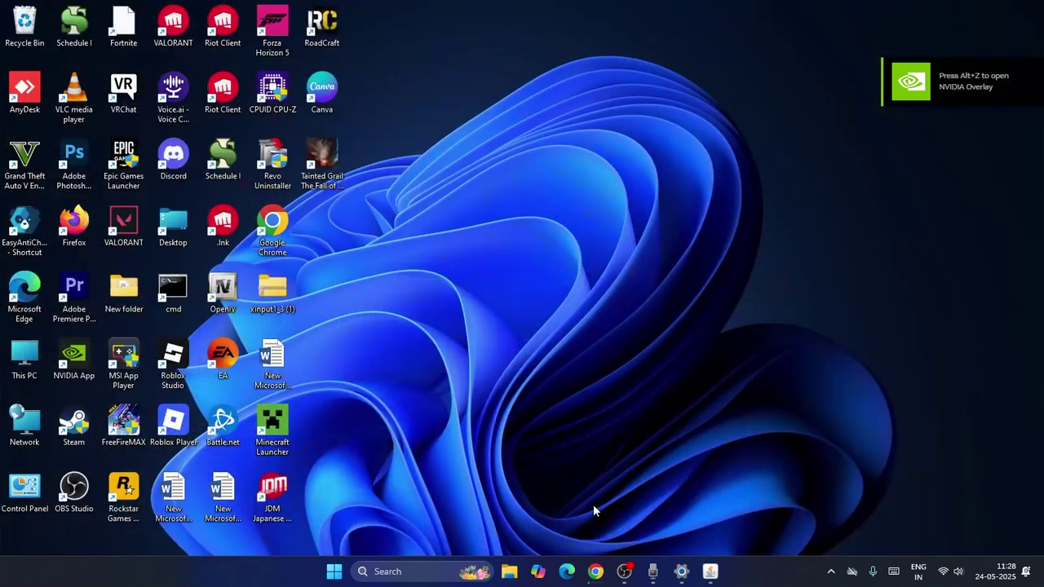
# - In Chrome, go back to the java.com home page, open Developer Downloads, show the JDK 24 Windows downloads and dismiss the country-site suggestion
pyautogui.click(595, 571)
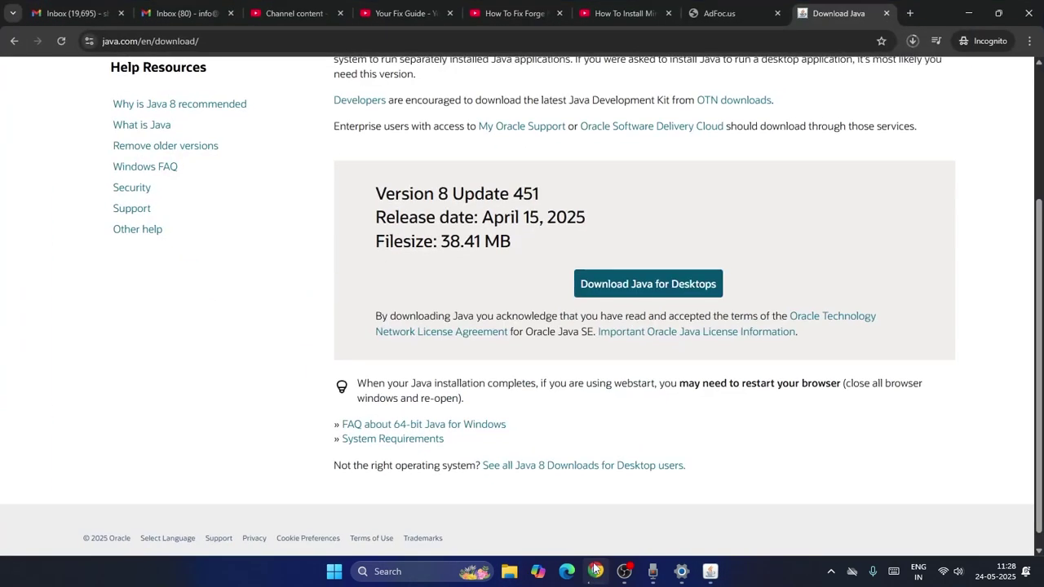
pyautogui.click(13, 41)
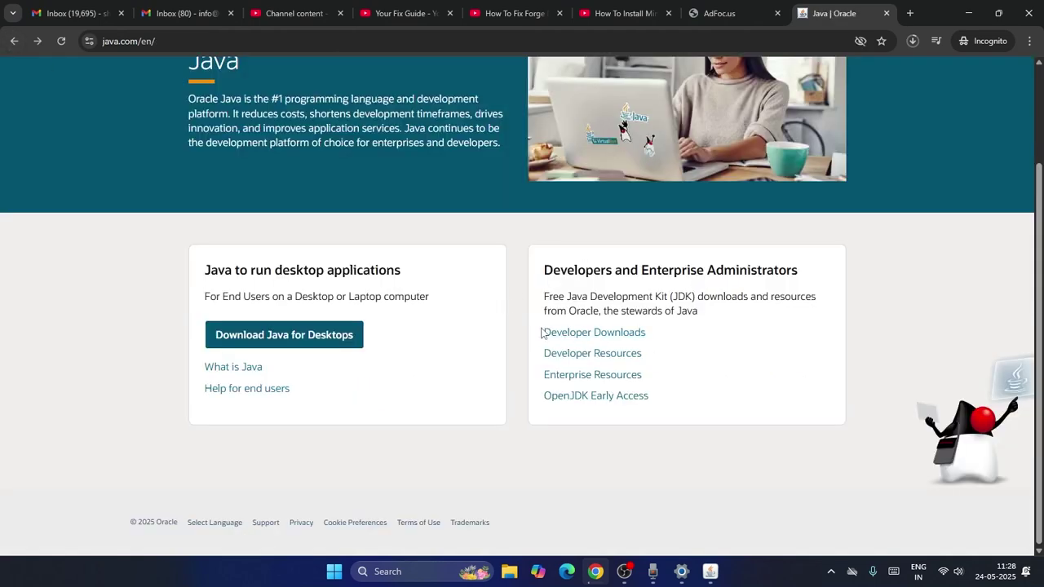
pyautogui.click(586, 333)
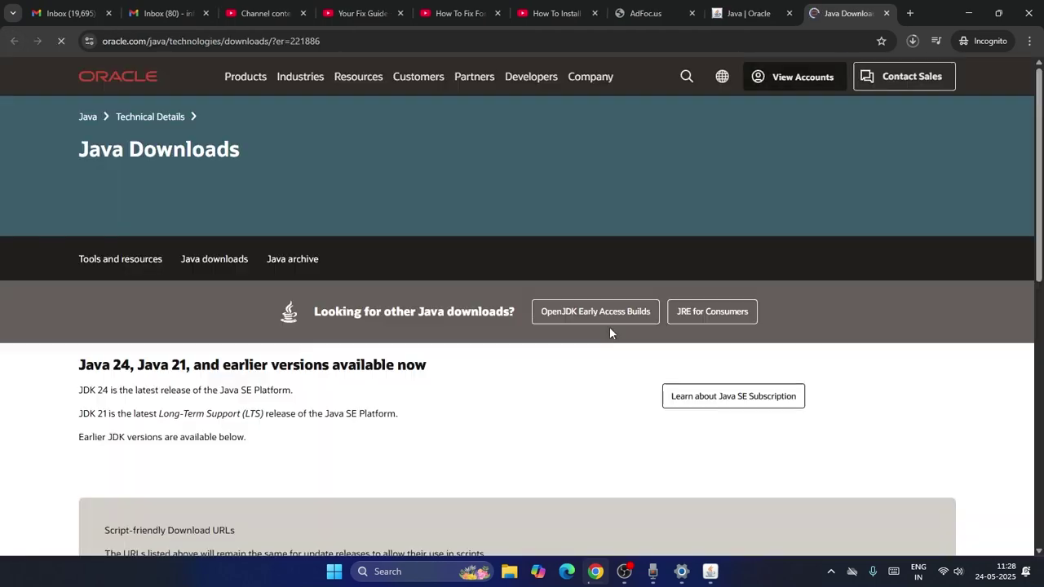
pyautogui.scroll(-3, 639, 163)
pyautogui.scroll(-2, 415, 199)
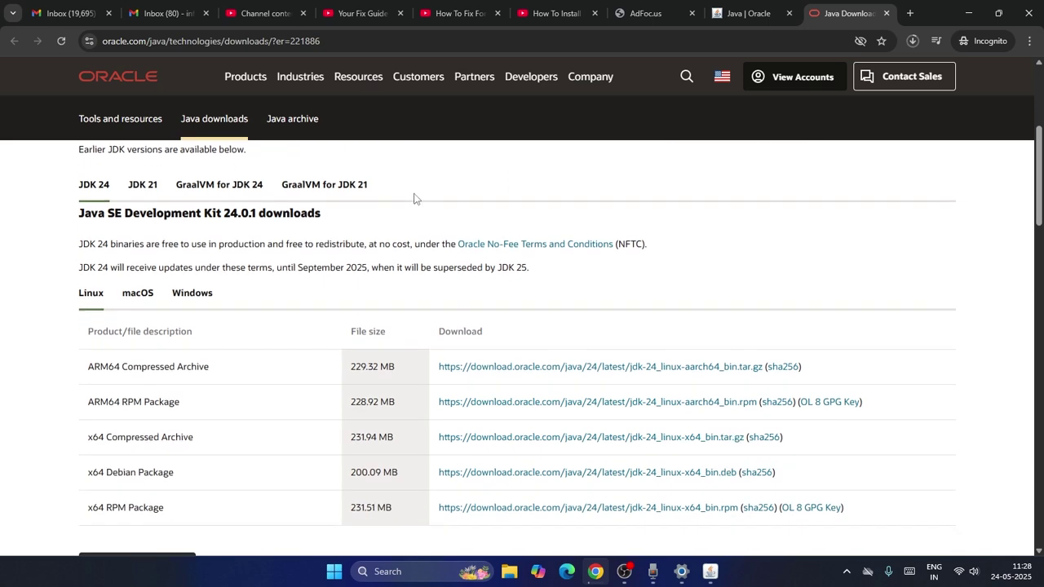
pyautogui.click(204, 195)
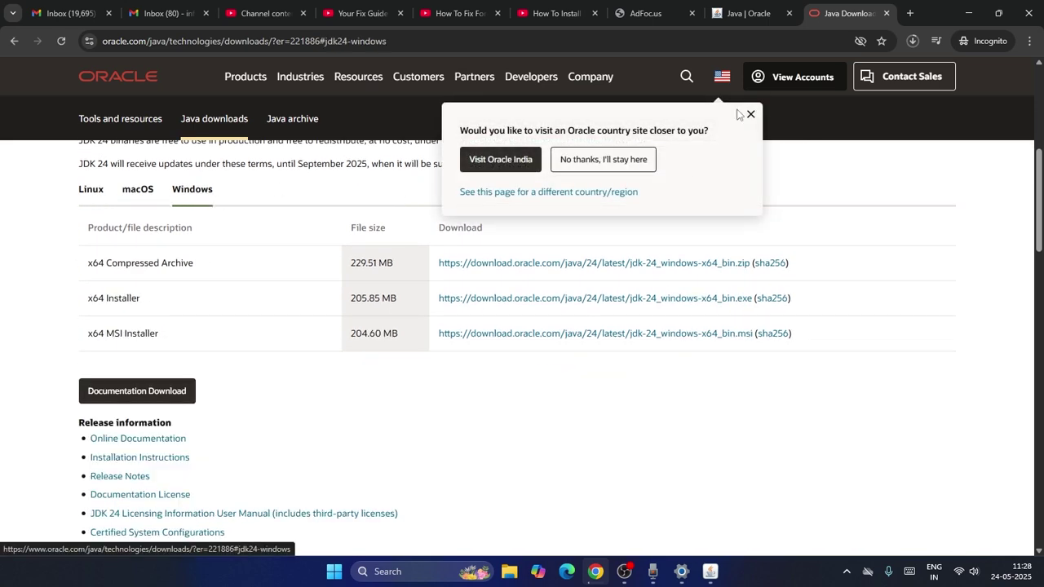
pyautogui.click(750, 114)
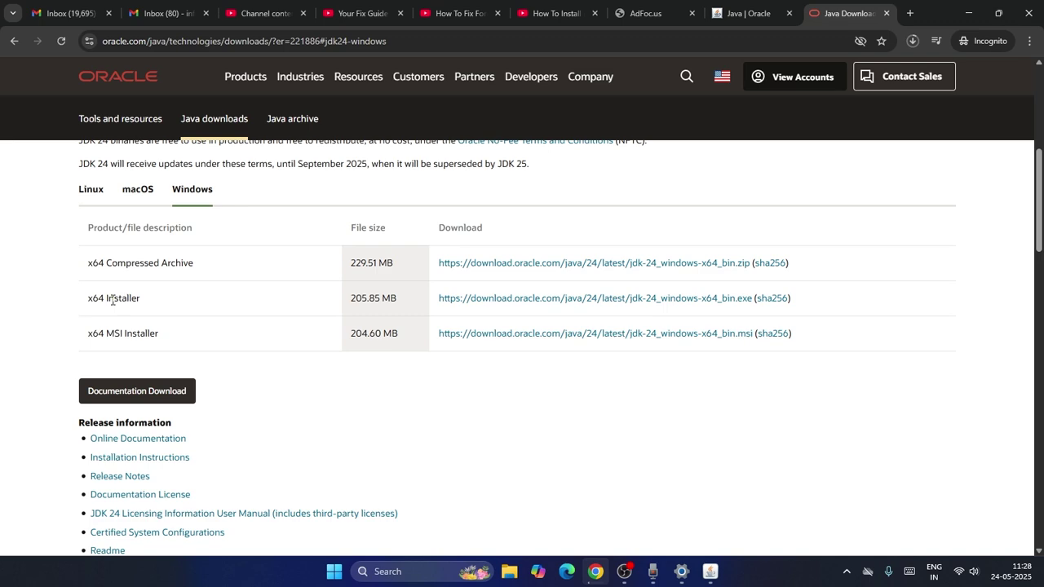
# - Download the JDK 24 x64 Installer for Windows, saving it in Downloads as "jdk-24_windows-x64_bin (1)", and minimise the browser
pyautogui.moveTo(113, 300); pyautogui.dragTo(149, 305)
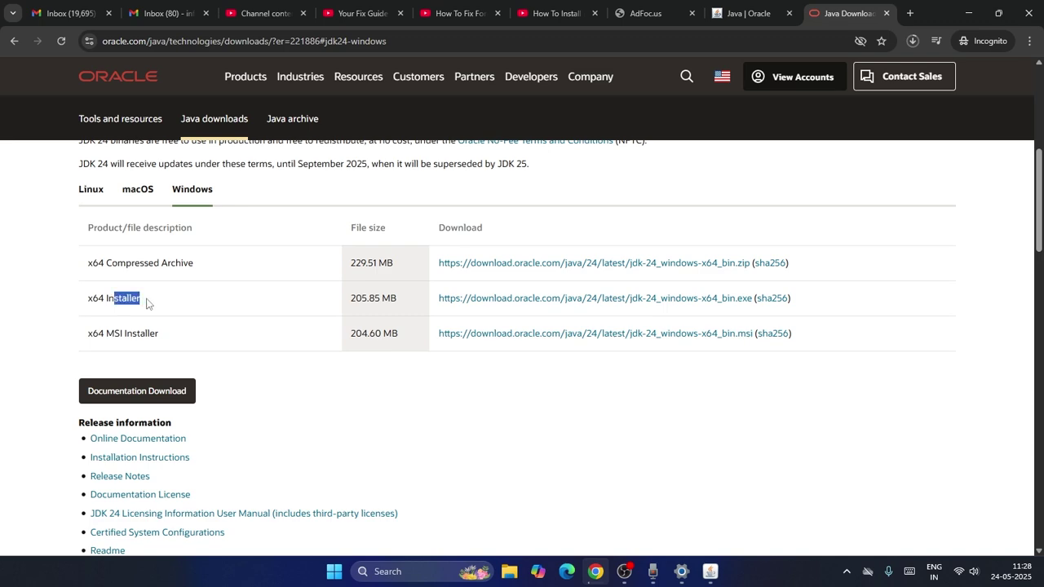
pyautogui.click(538, 301)
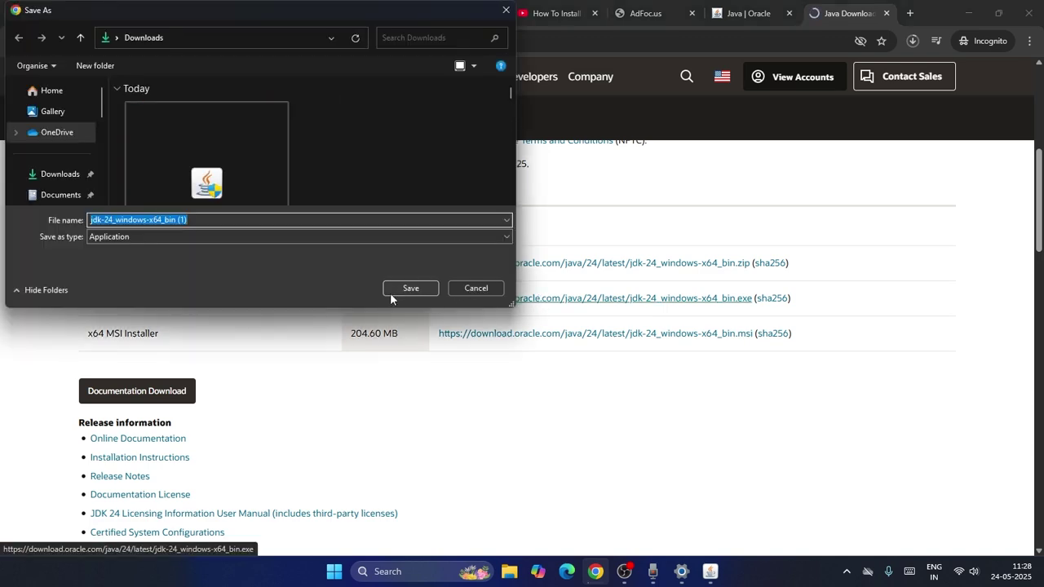
pyautogui.click(396, 288)
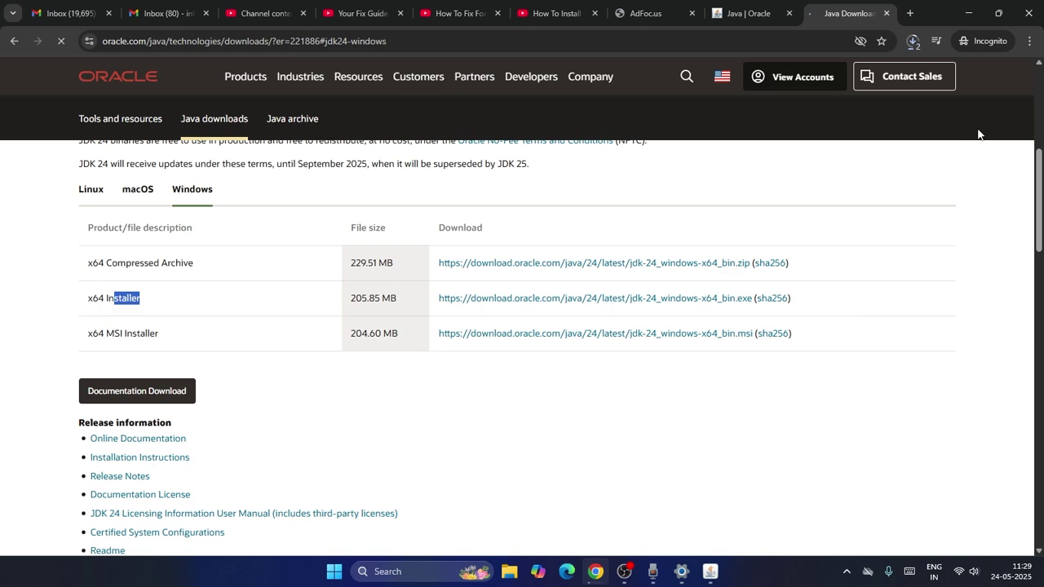
pyautogui.click(968, 15)
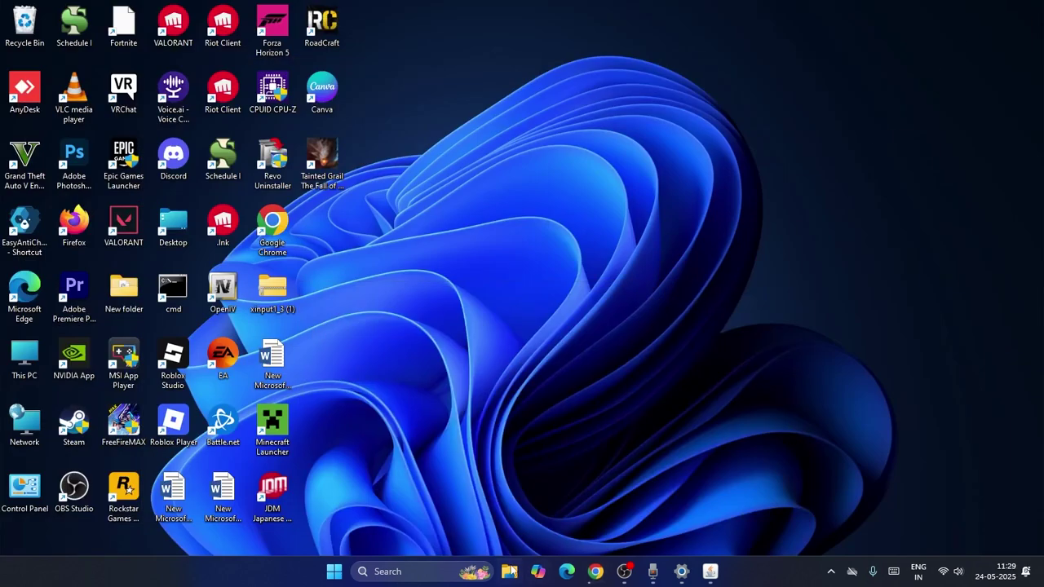
# - Check the JDK download's progress in the Downloads folder and the browser's recent download history, then minimise the browser and close the folder
pyautogui.click(509, 571)
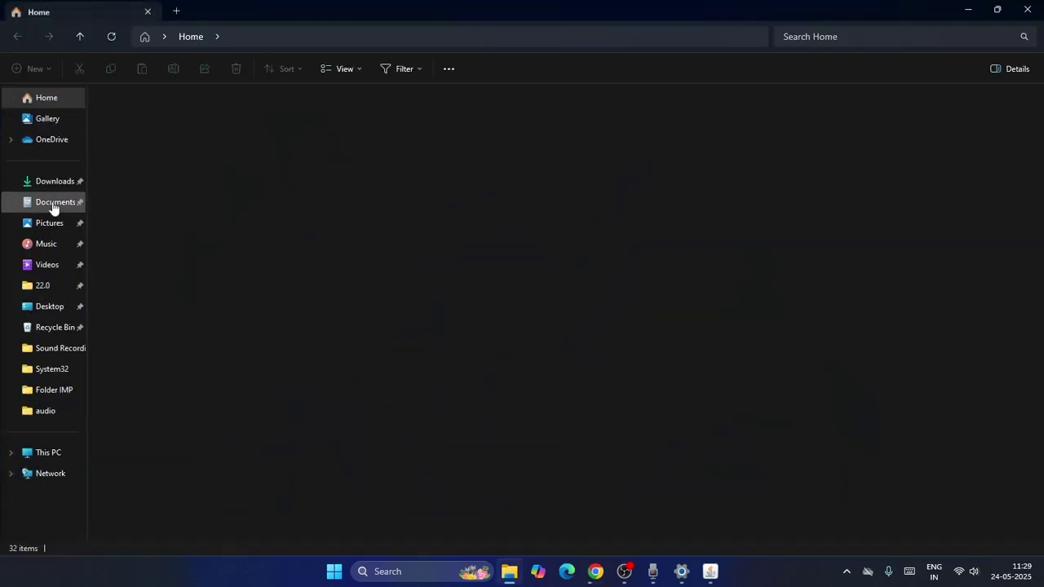
pyautogui.click(47, 180)
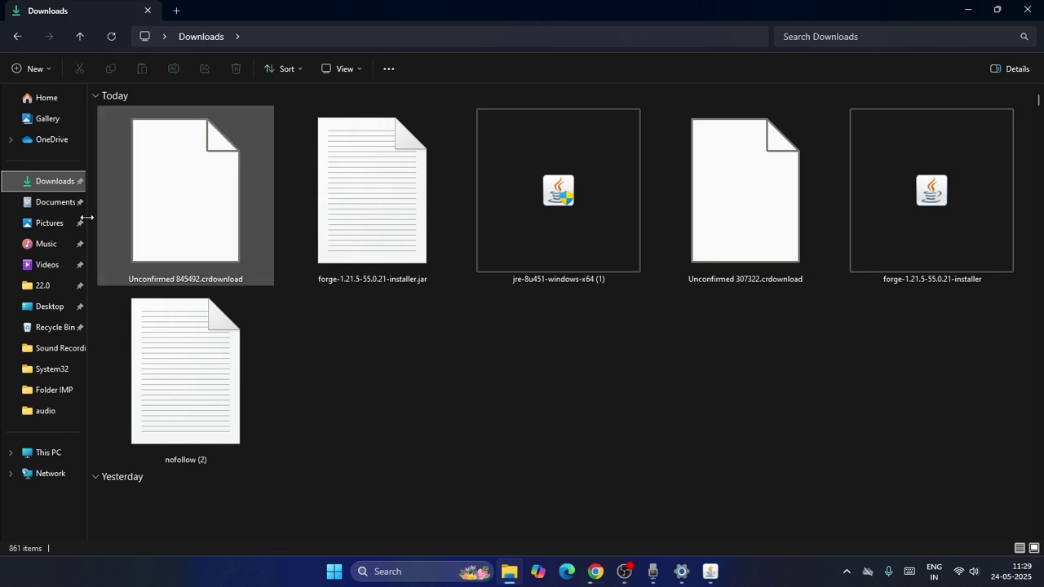
pyautogui.click(596, 571)
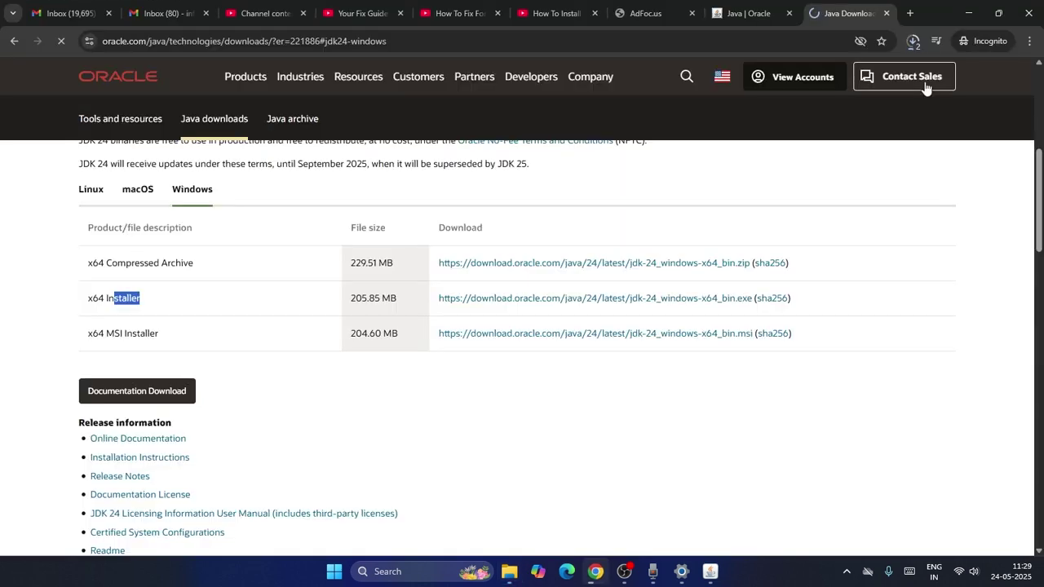
pyautogui.click(920, 39)
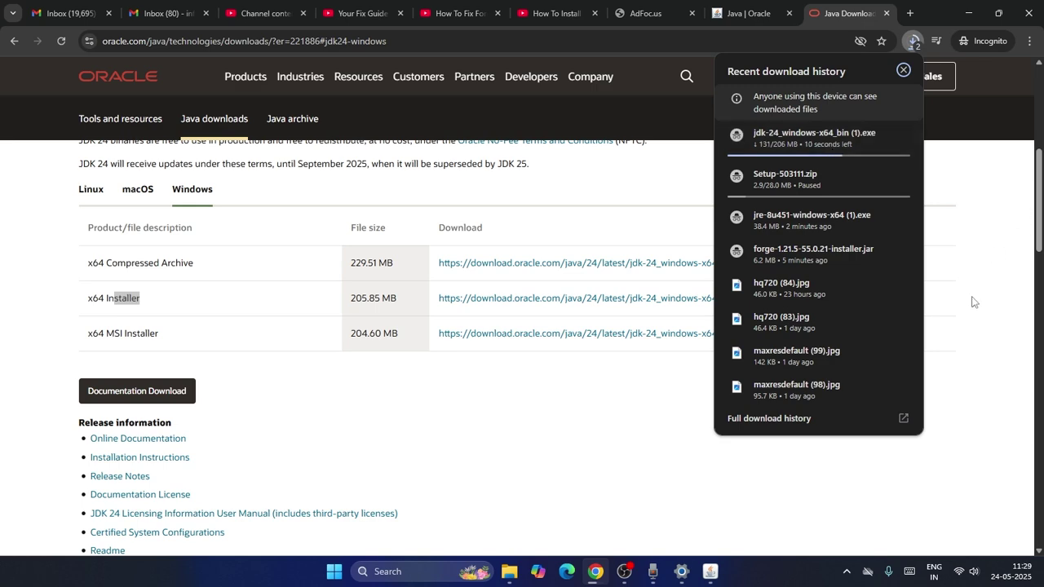
pyautogui.click(968, 13)
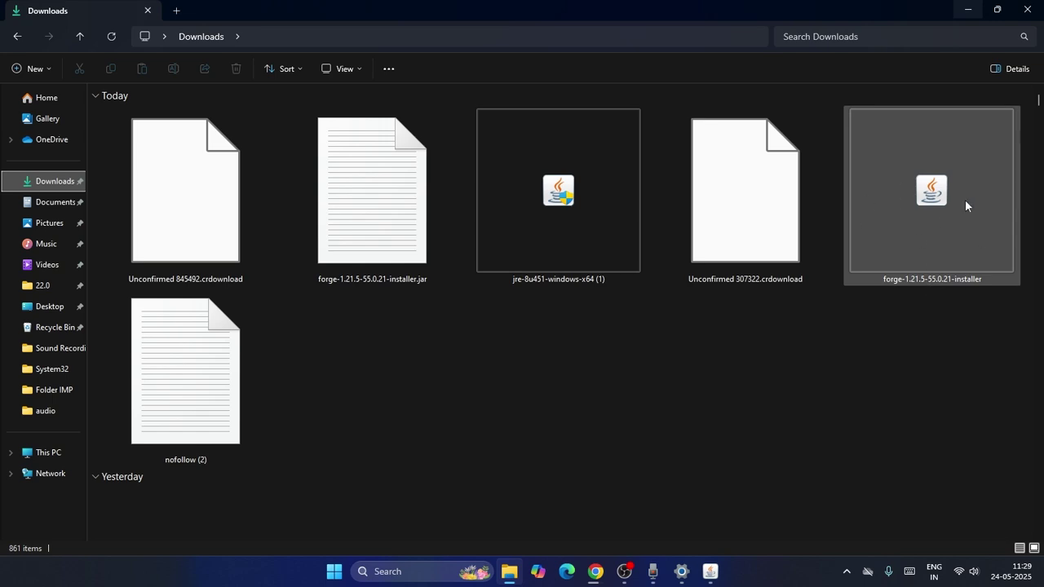
pyautogui.click(1027, 9)
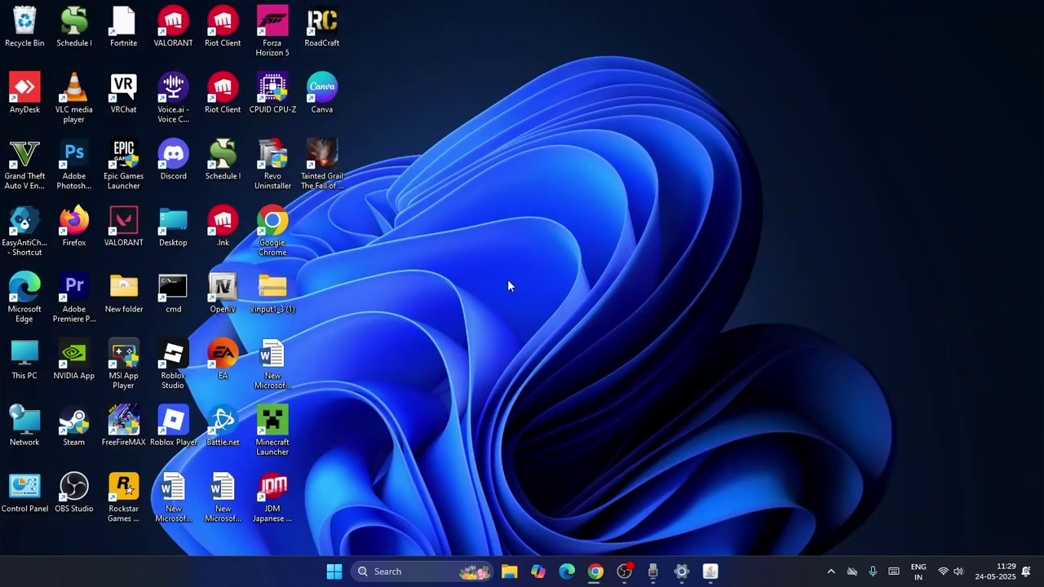